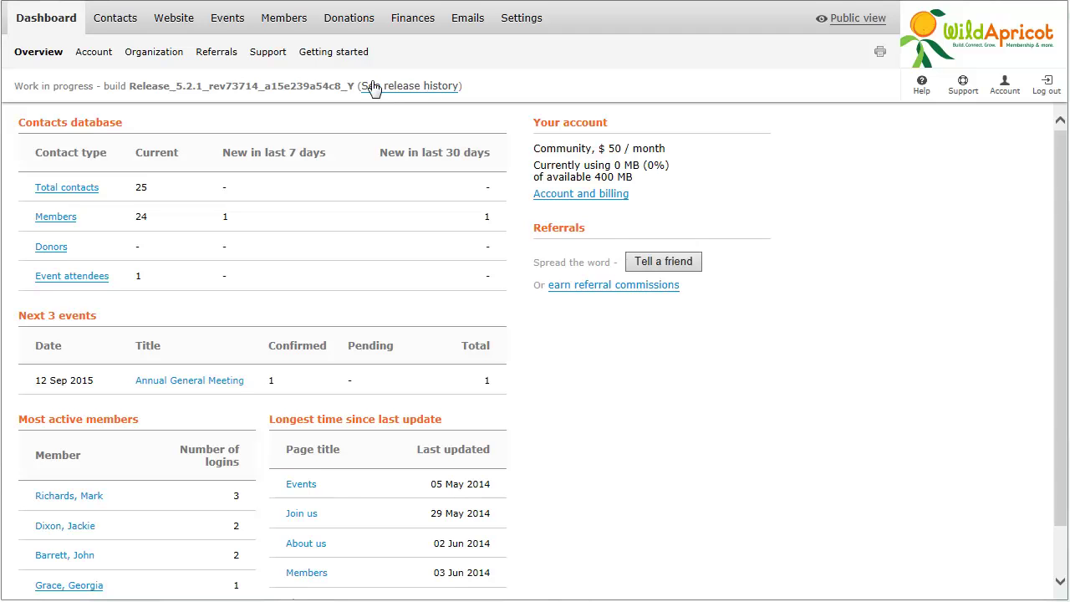
Go to Members > Levels and show the Gold level's Renewal policy tab.
left_click(284, 25)
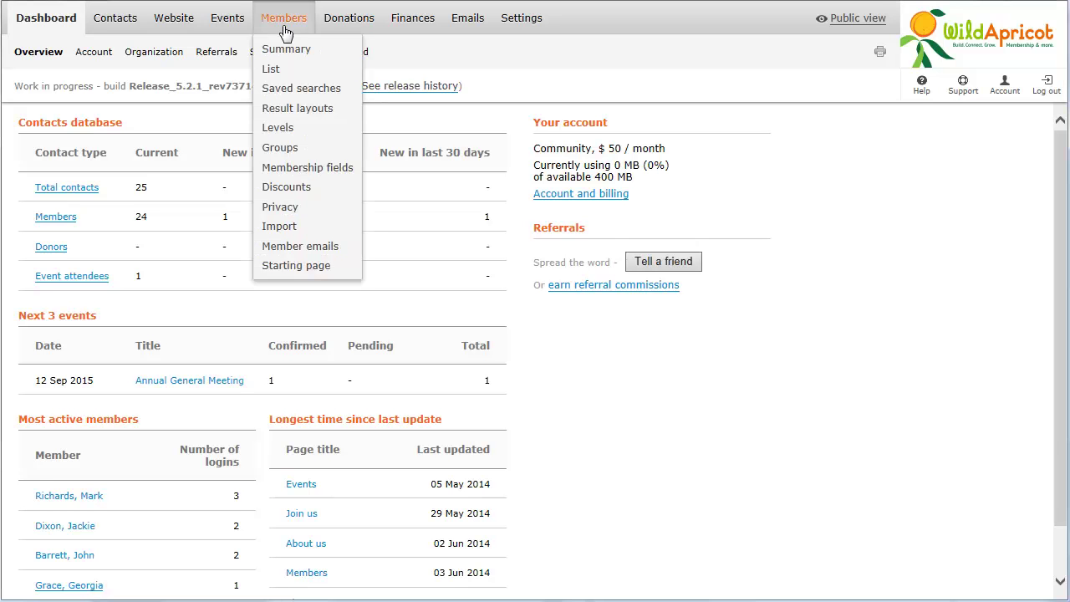
left_click(285, 134)
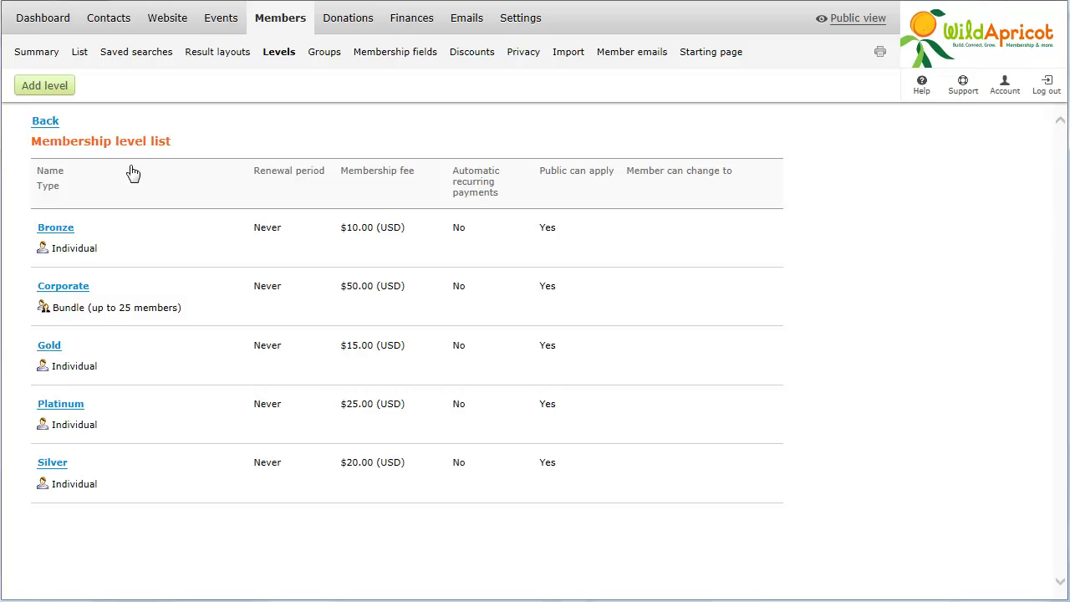
left_click(49, 344)
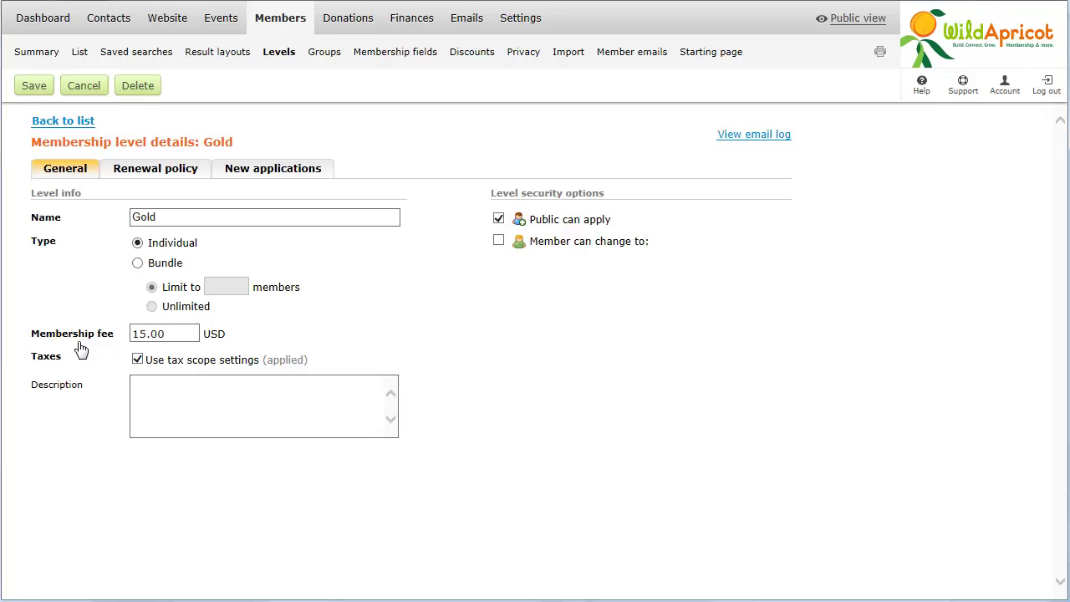
left_click(159, 175)
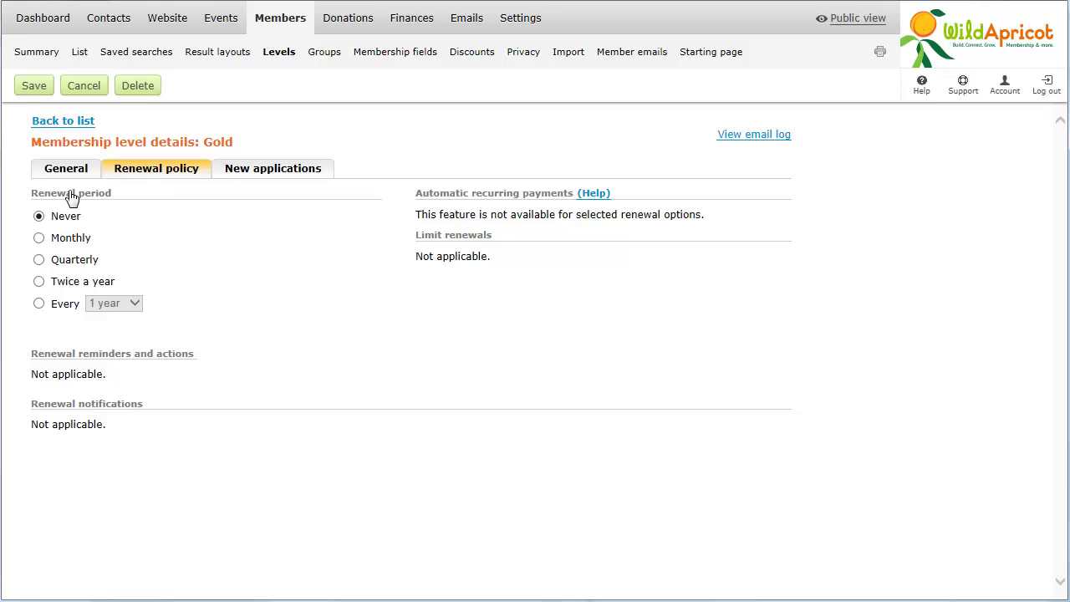
Set Gold's renewal period to every 2 years on the specific date 1st of January.
left_click(39, 238)
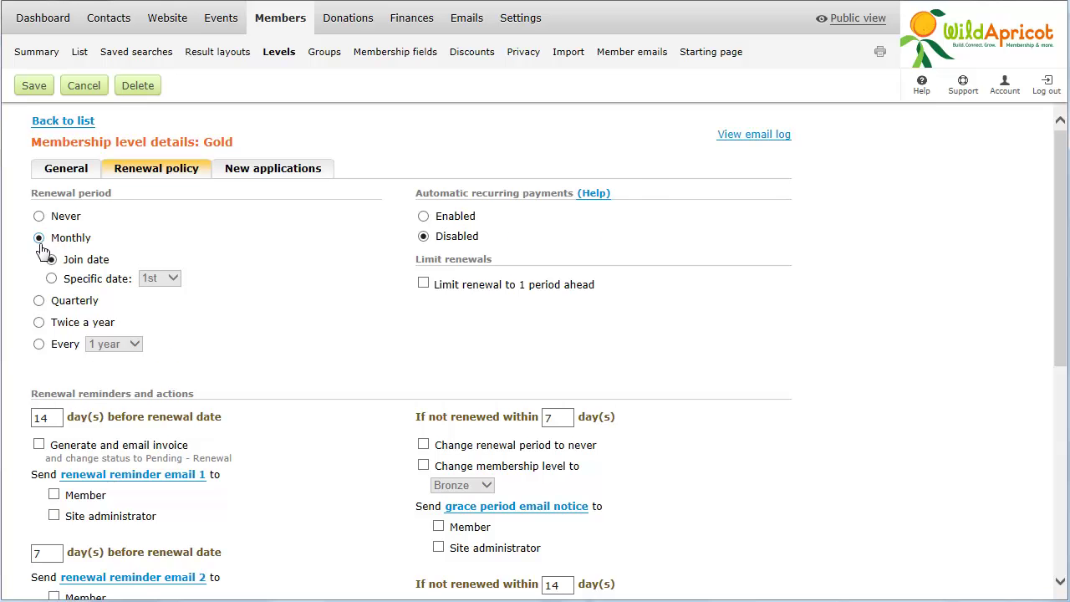
left_click(39, 304)
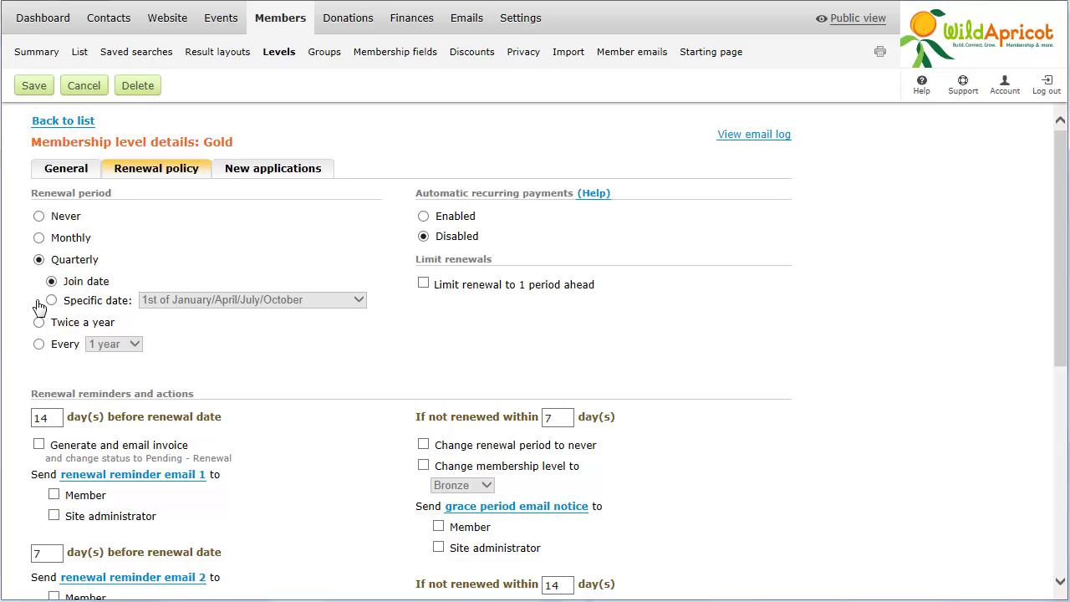
left_click(39, 346)
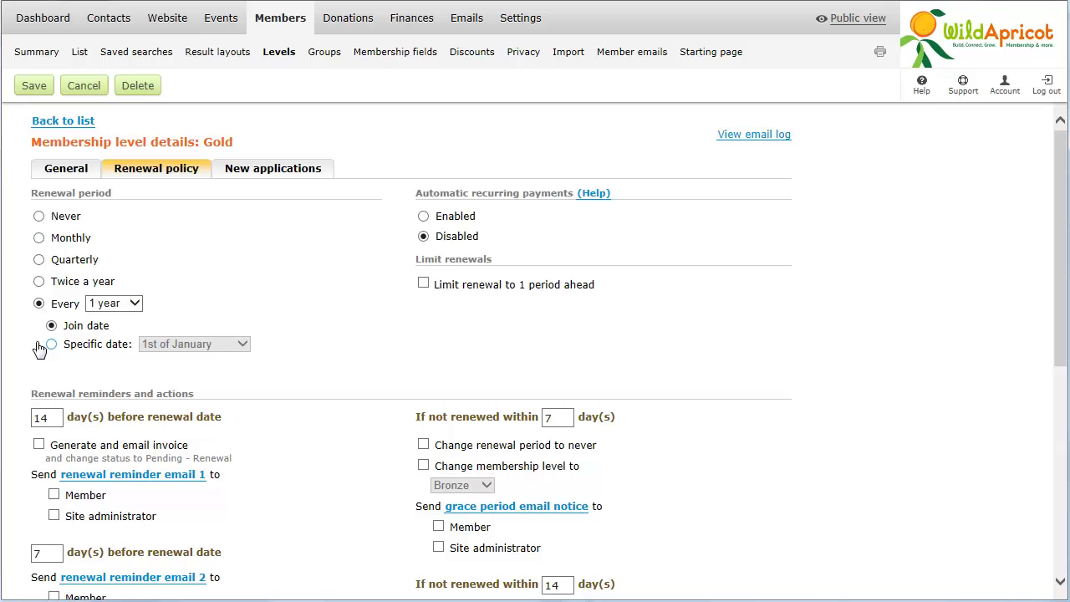
left_click(134, 305)
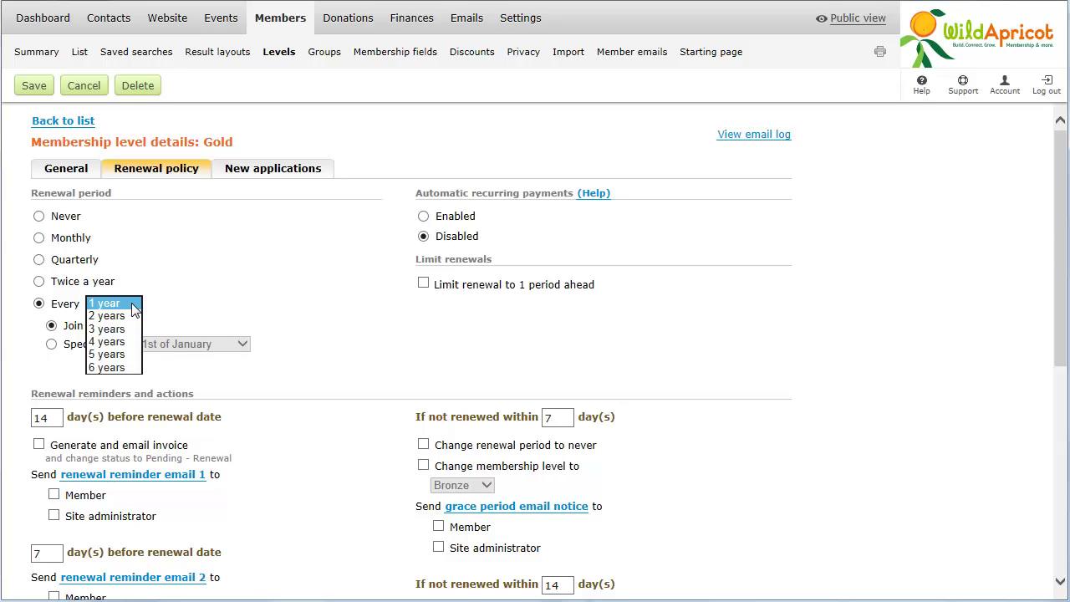
left_click(121, 317)
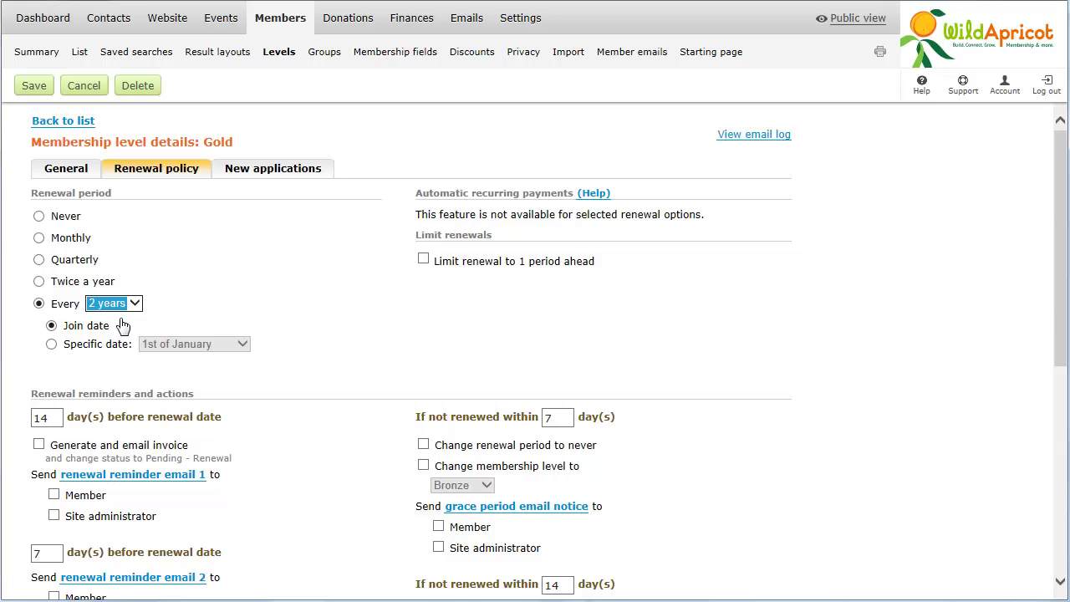
left_click(51, 350)
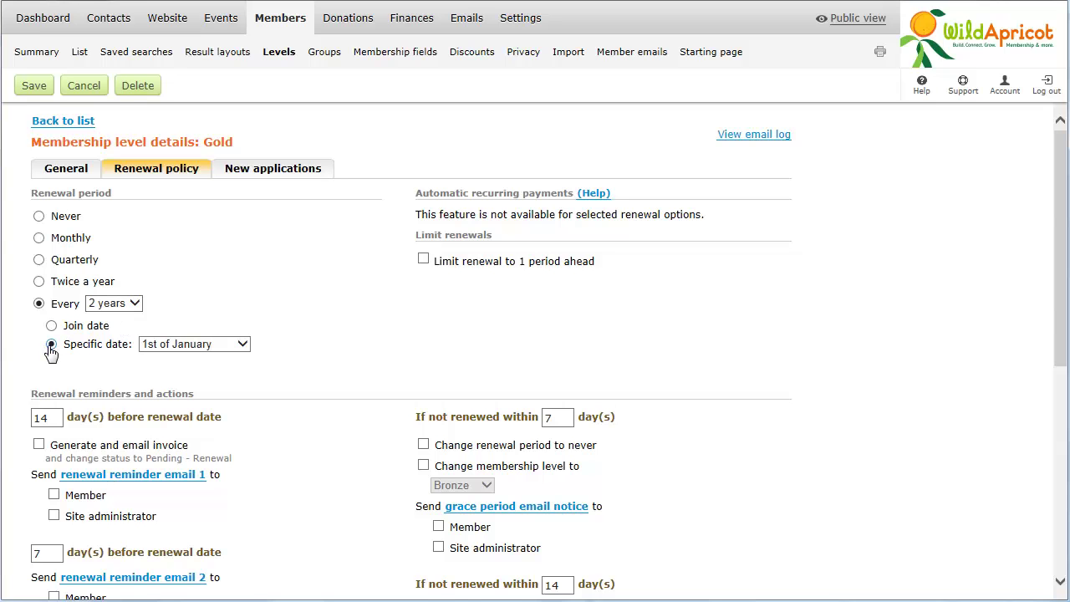
left_click(213, 350)
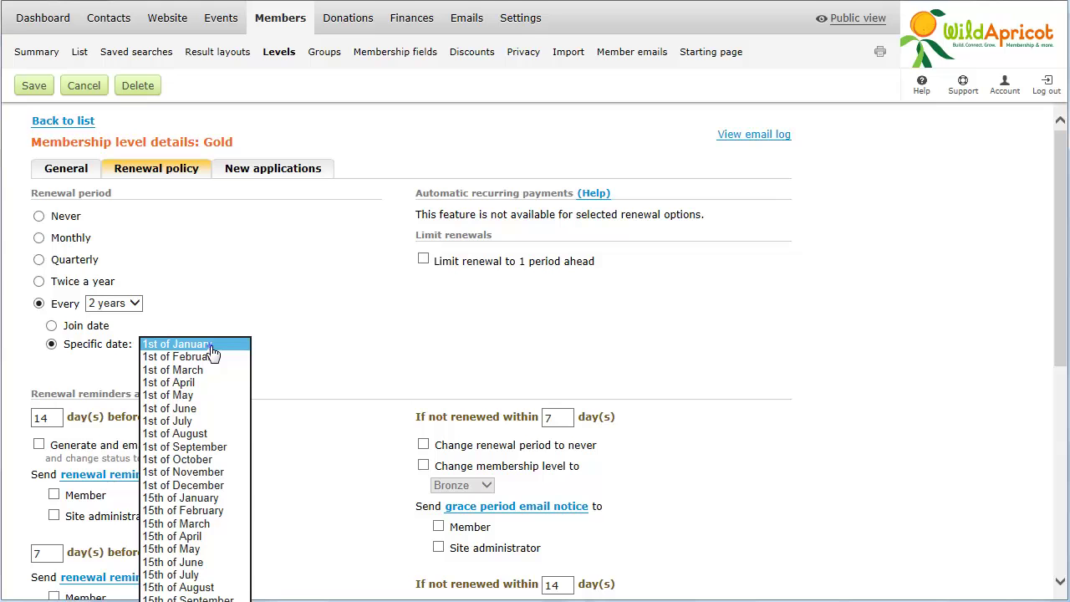
left_click(213, 349)
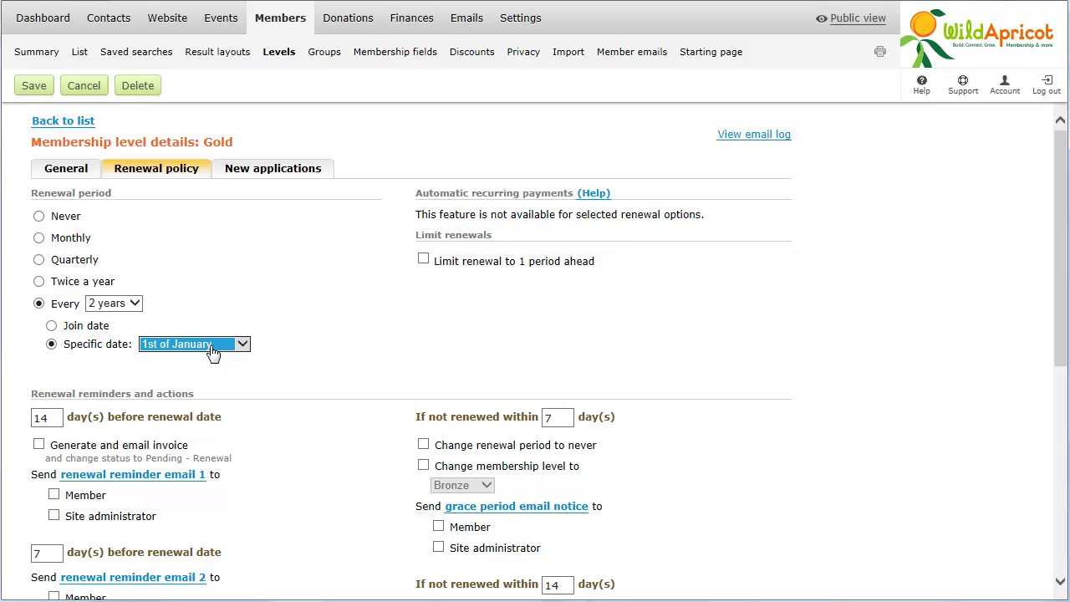
left_click(275, 170)
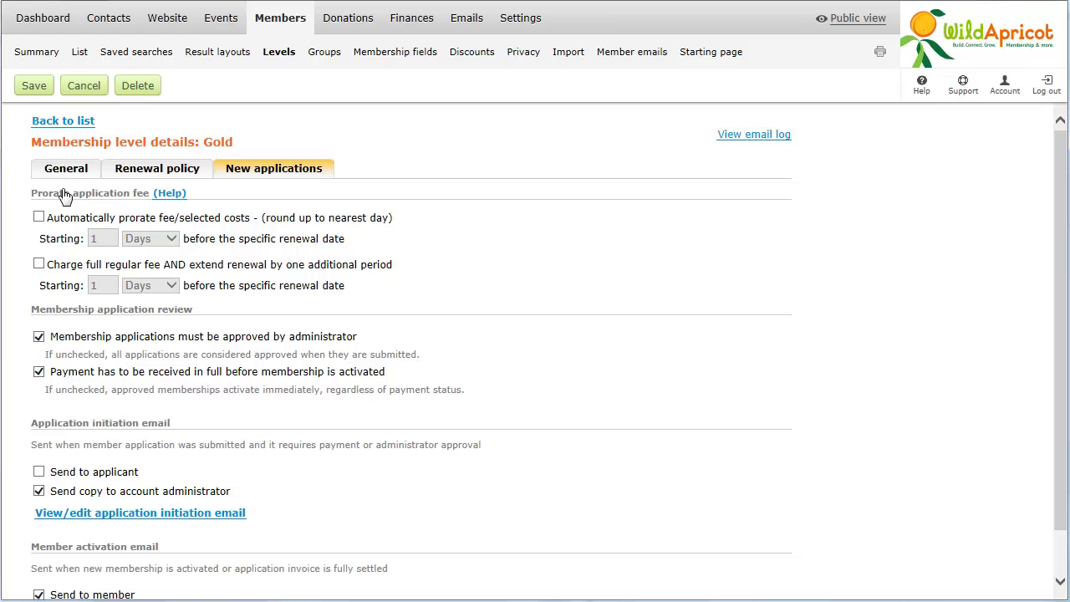
Automatically prorate new Gold applicants' fees by months, leaving Charge full regular fee off.
left_click(40, 215)
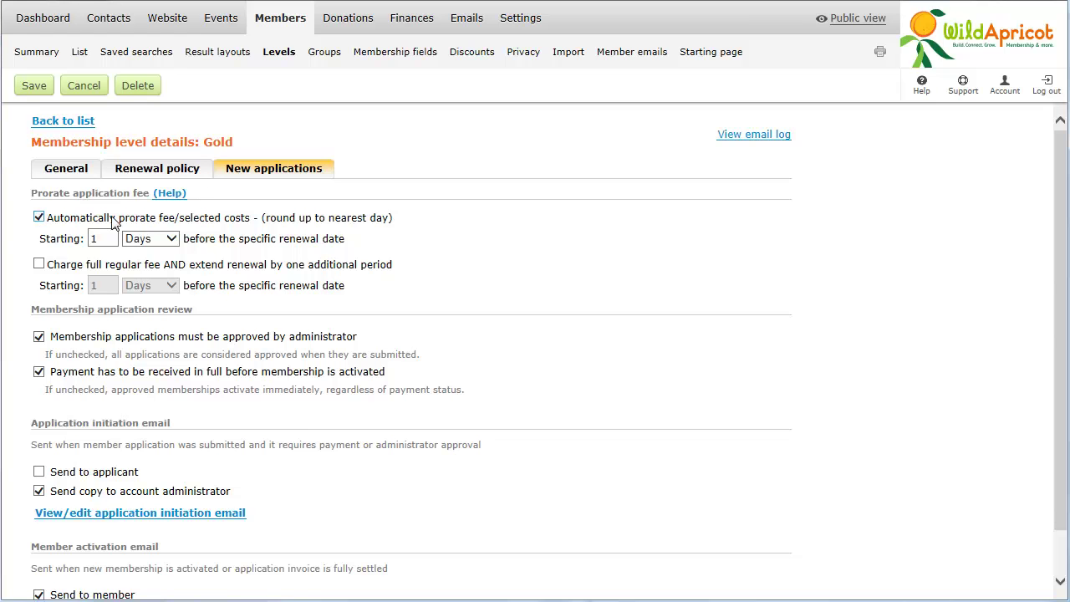
left_click(169, 238)
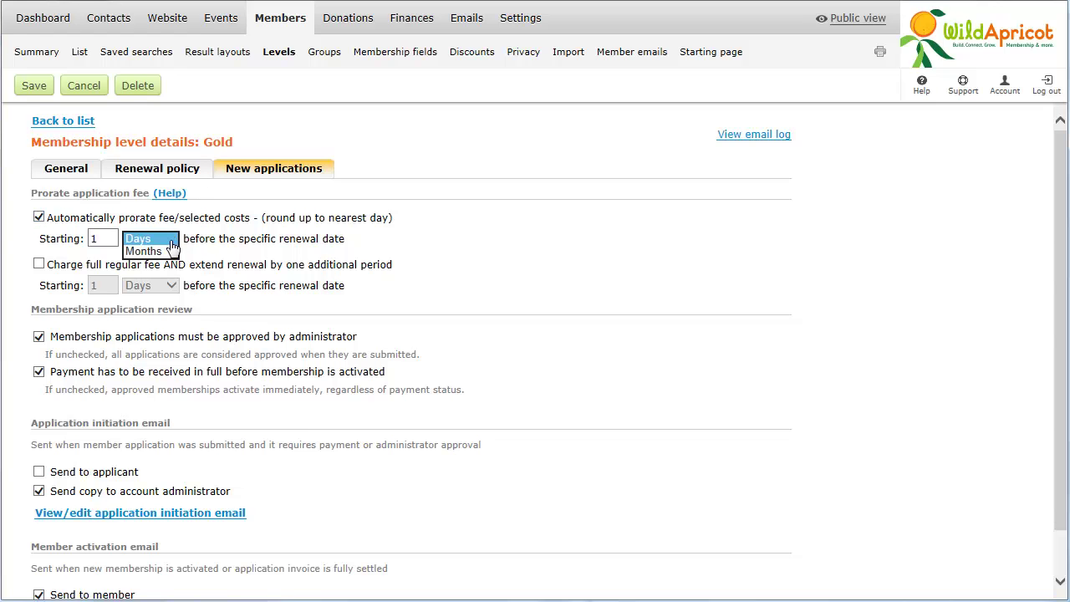
left_click(156, 252)
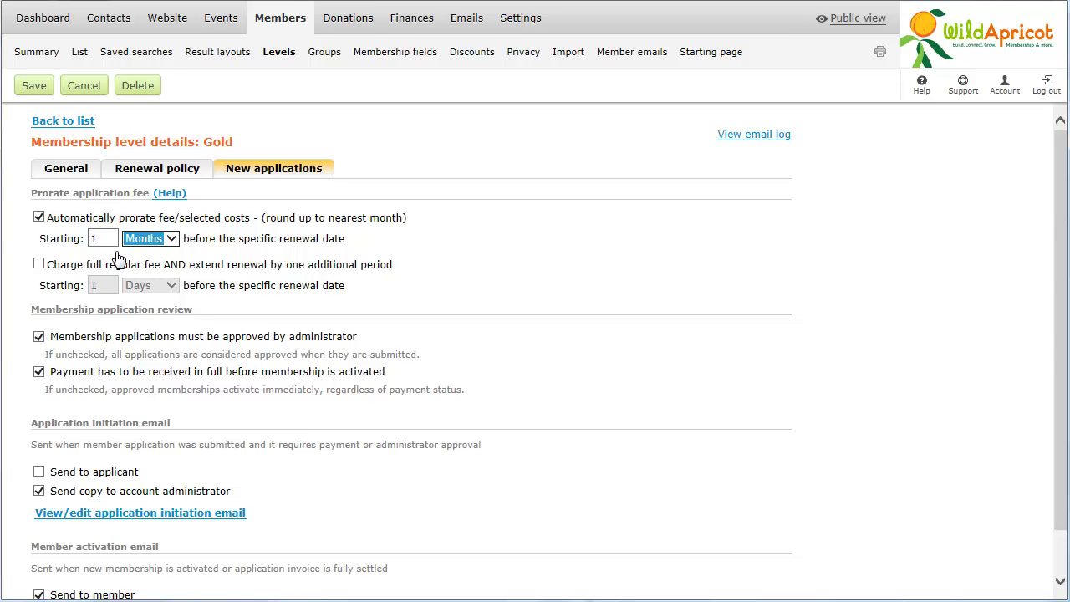
left_click(38, 266)
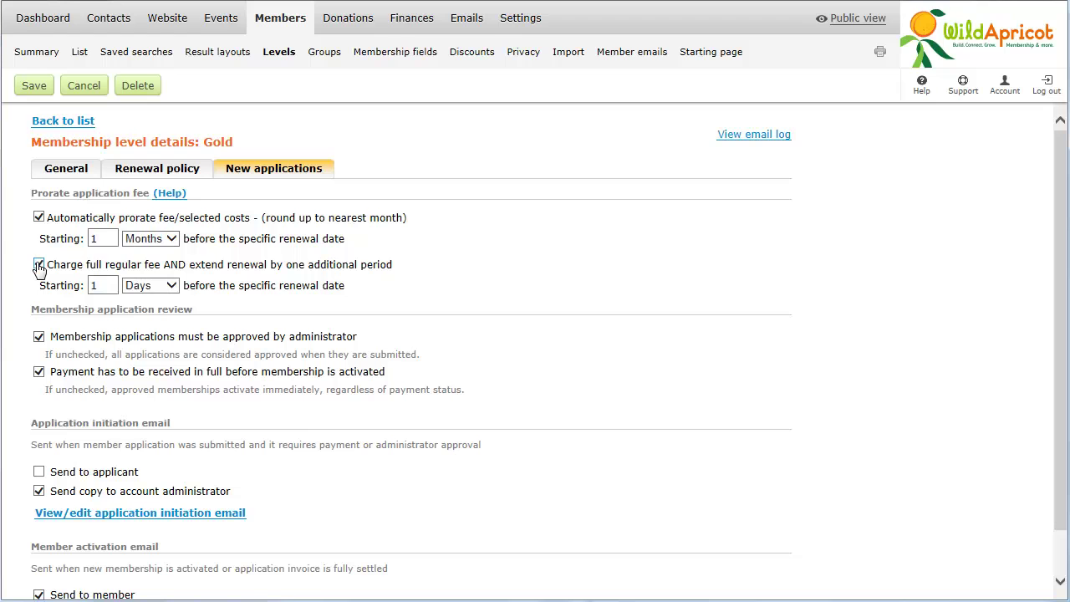
left_click(38, 266)
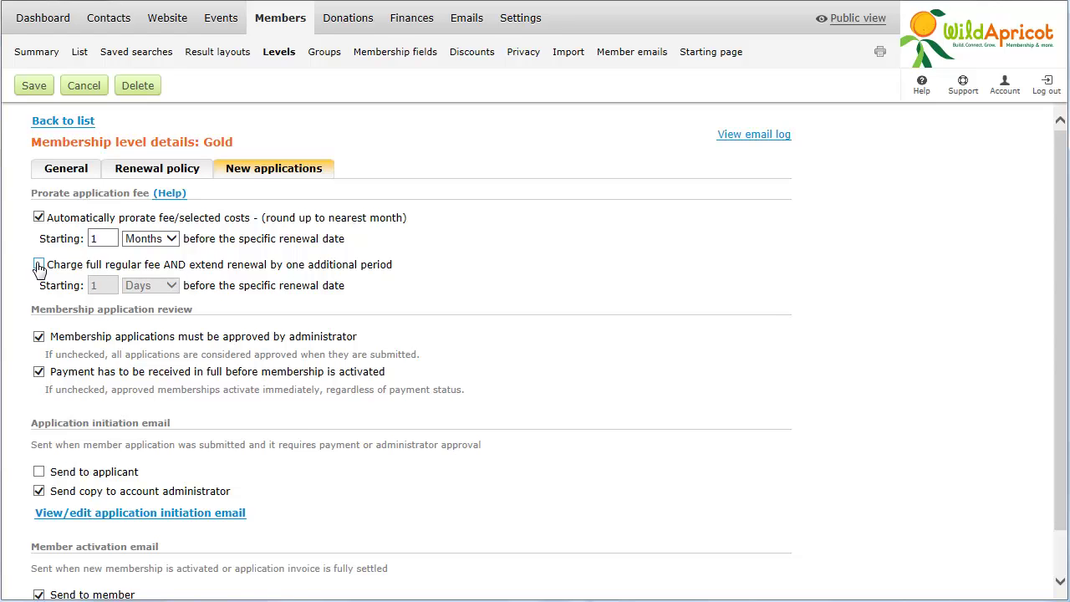
left_click(173, 171)
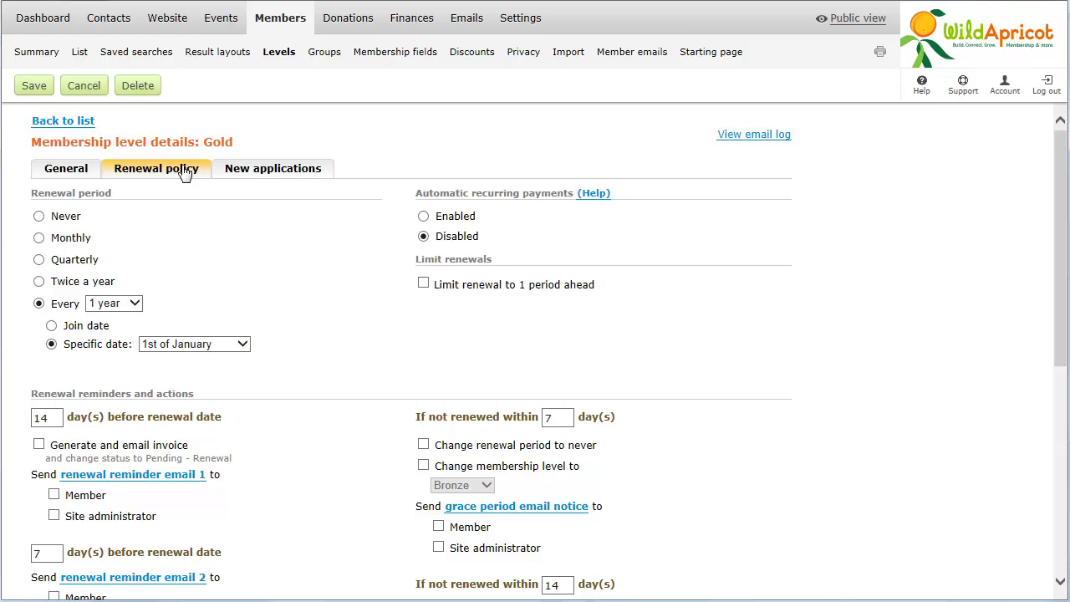
Turn on Gold's automatic recurring payments and tick Limit renewal to 1 period ahead.
left_click(424, 217)
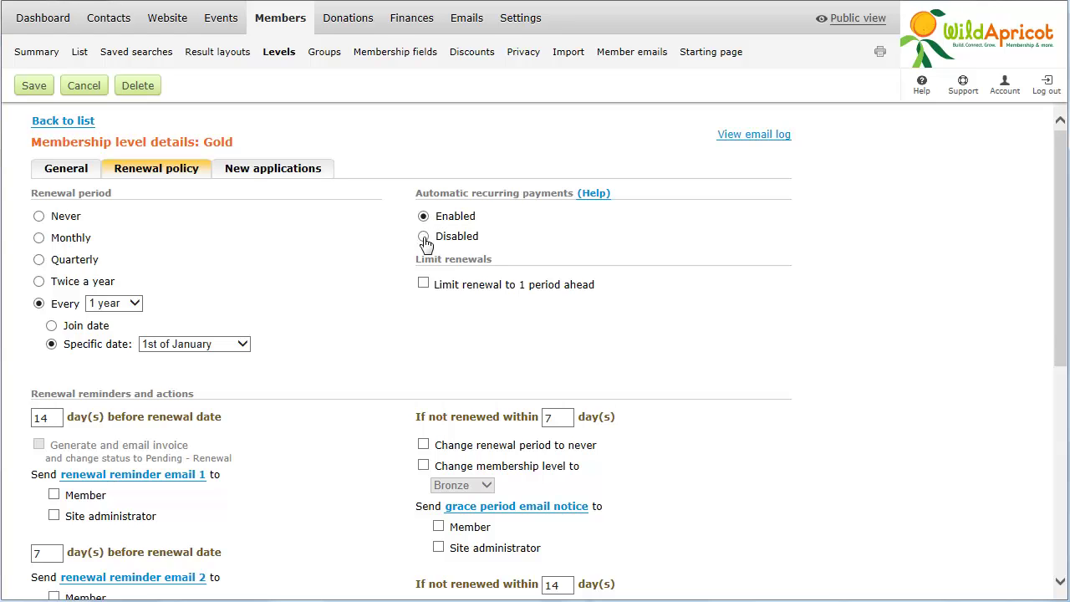
left_click(424, 285)
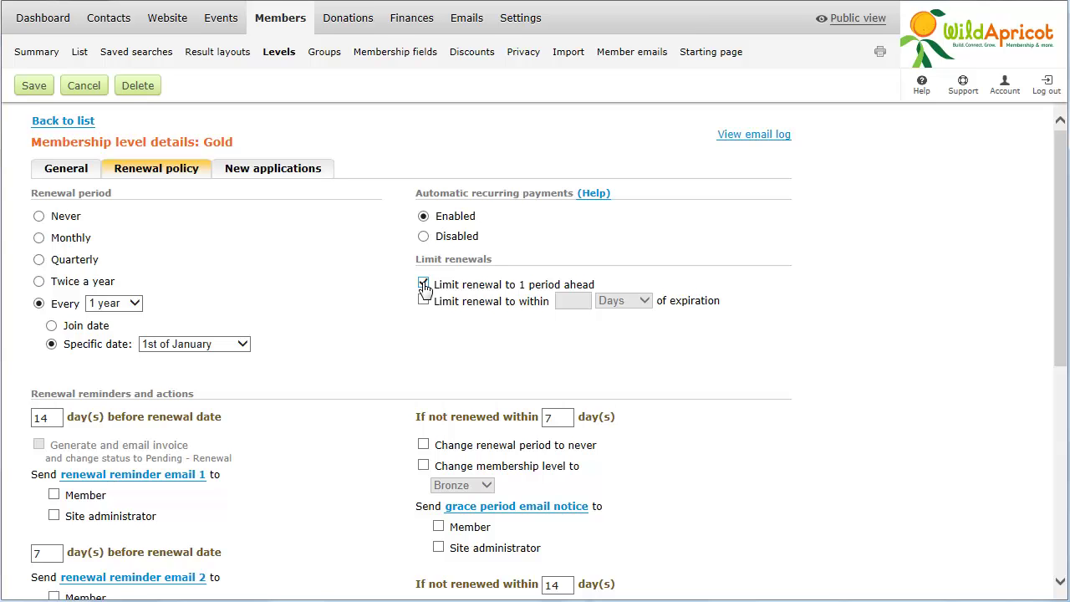
Limit renewal to within 30 days and change the first reminder from 14 to 10 days.
left_click(423, 301)
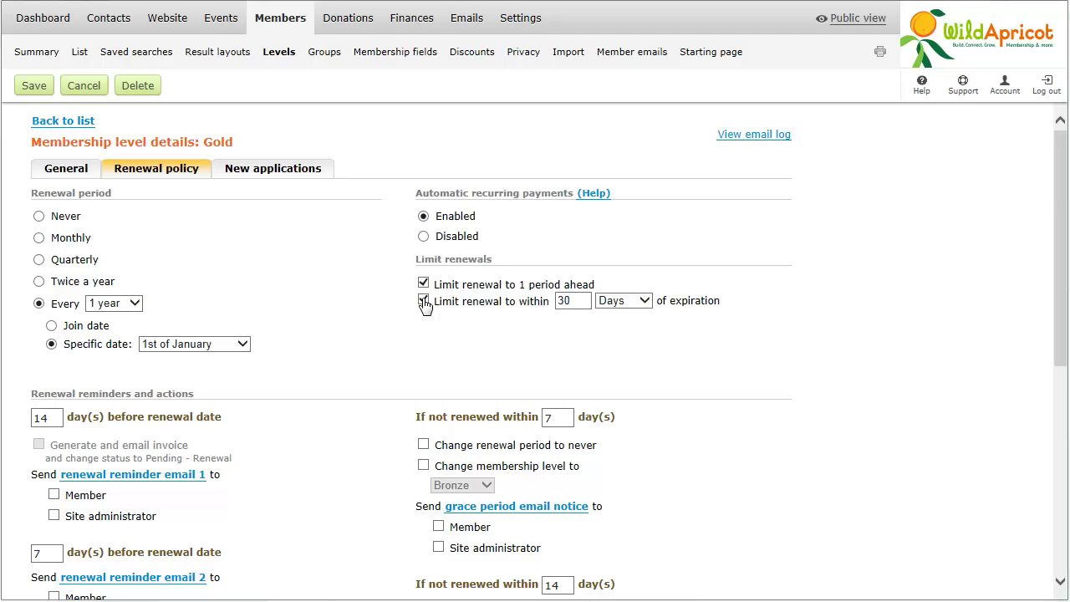
double_click(40, 428)
type("10")
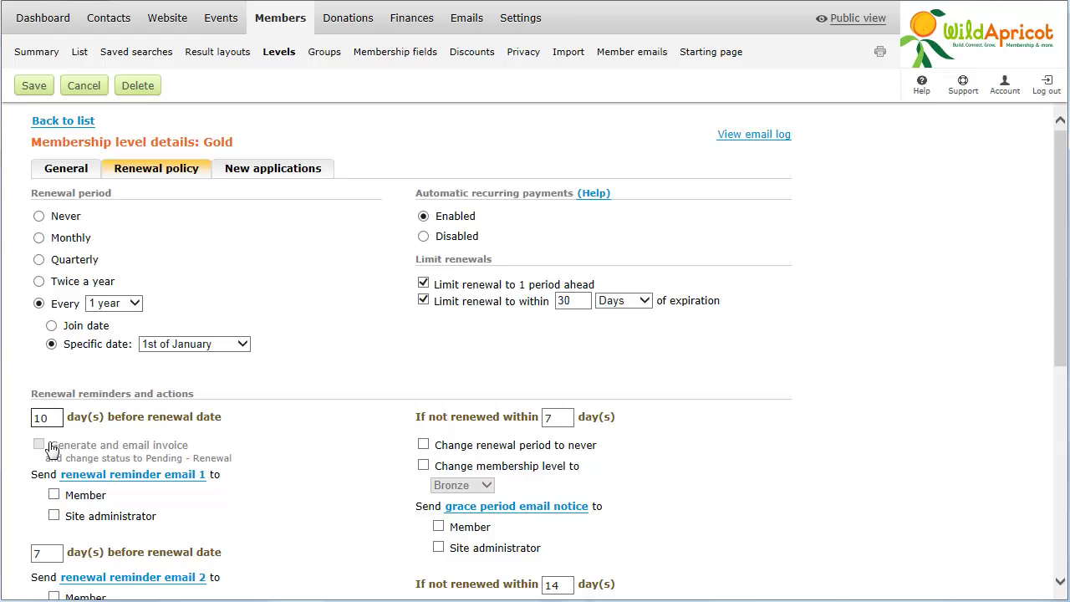
Send reminder email 1 to member and site administrator; set the second reminder to 5 days.
left_click(53, 495)
left_click(53, 515)
double_click(37, 555)
type("5")
left_click(1062, 554)
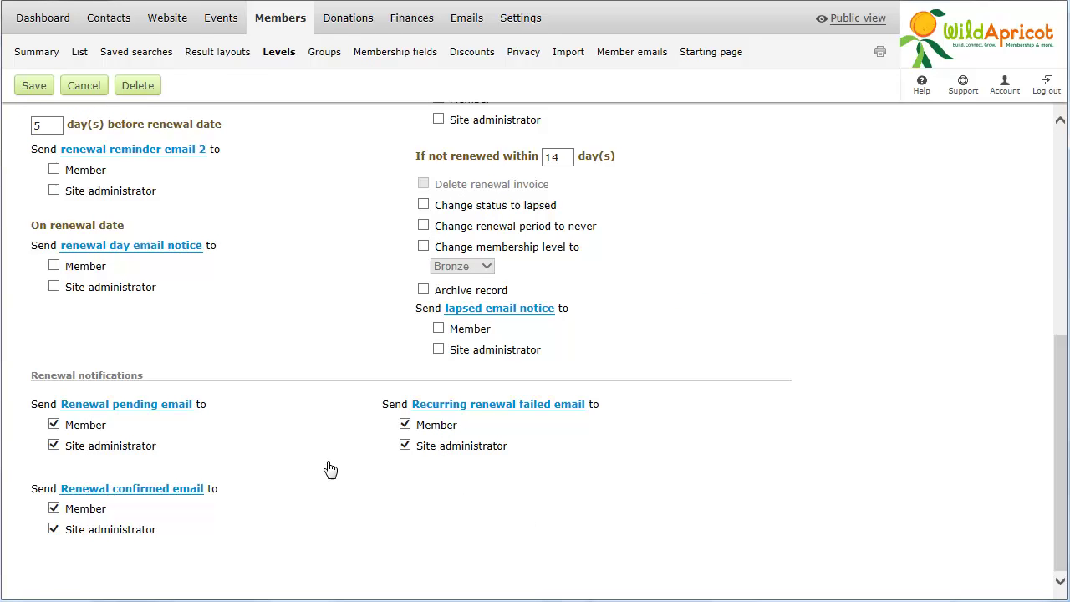
Send reminder email 2 and the renewal day notice to both member and site administrator.
left_click(54, 171)
left_click(53, 191)
left_click(54, 266)
left_click(55, 287)
left_click(158, 251)
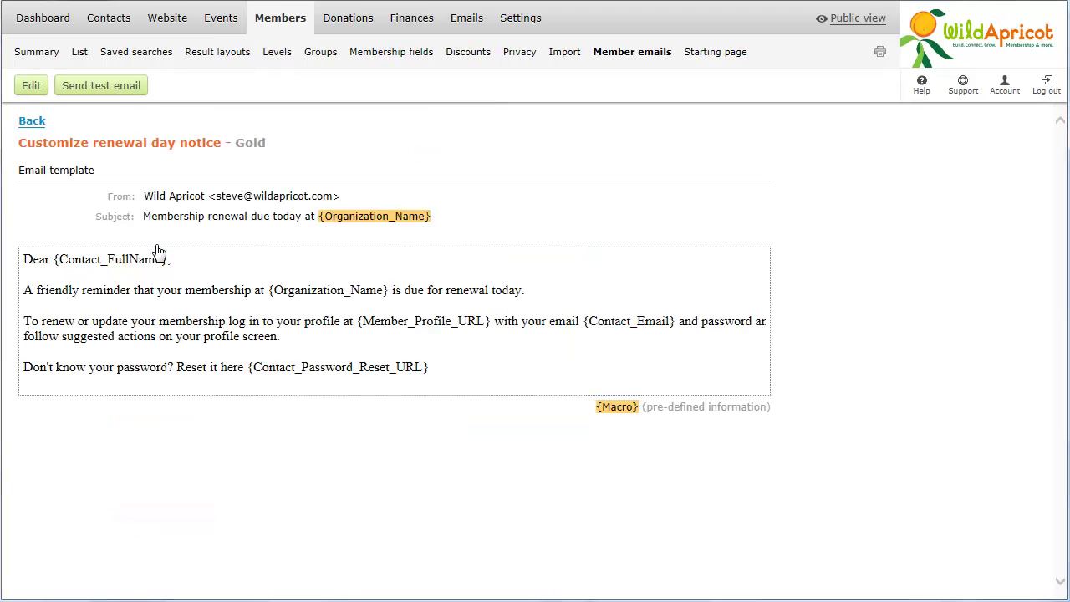
Go back from the Customize renewal day notice page to Gold's Renewal policy tab.
left_click(33, 123)
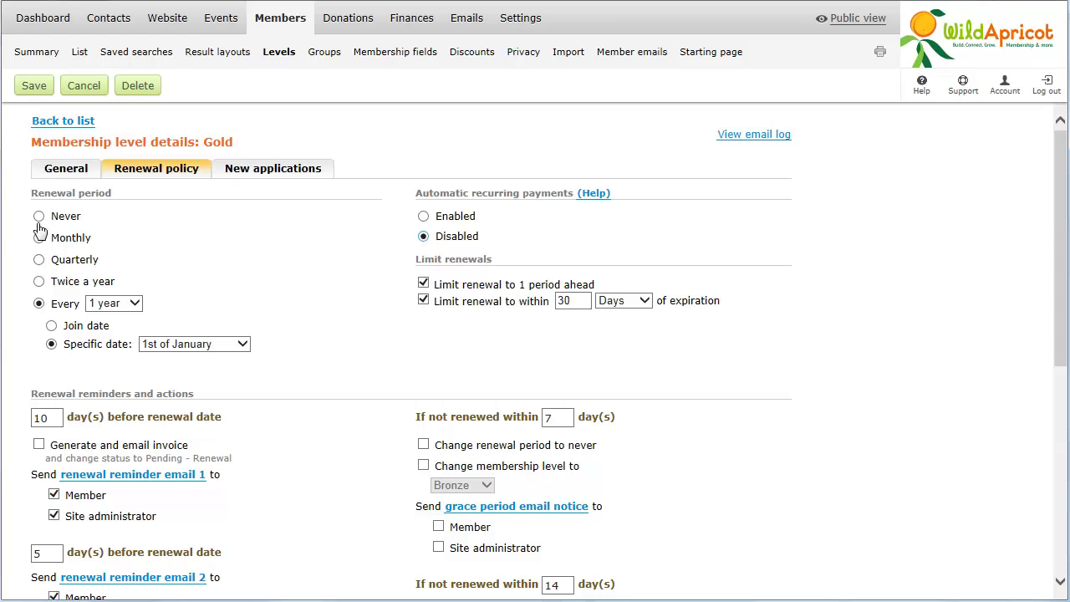
Email renewal invoices; after 7 days set renewal to never, downgrade to Bronze, notify member.
left_click(39, 444)
left_click(423, 445)
left_click(424, 466)
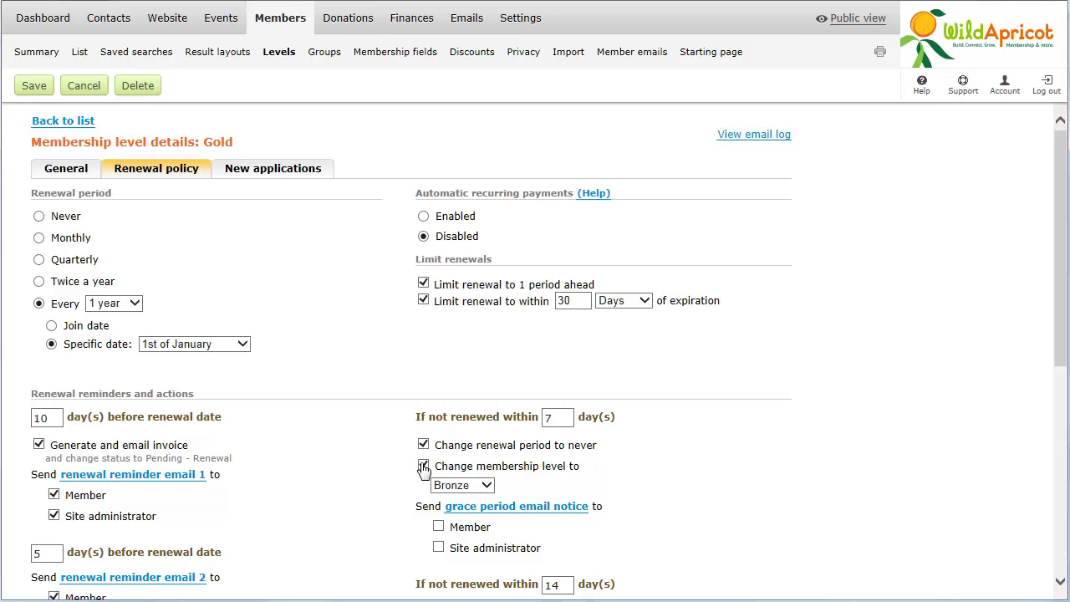
left_click(438, 527)
left_click(1058, 565)
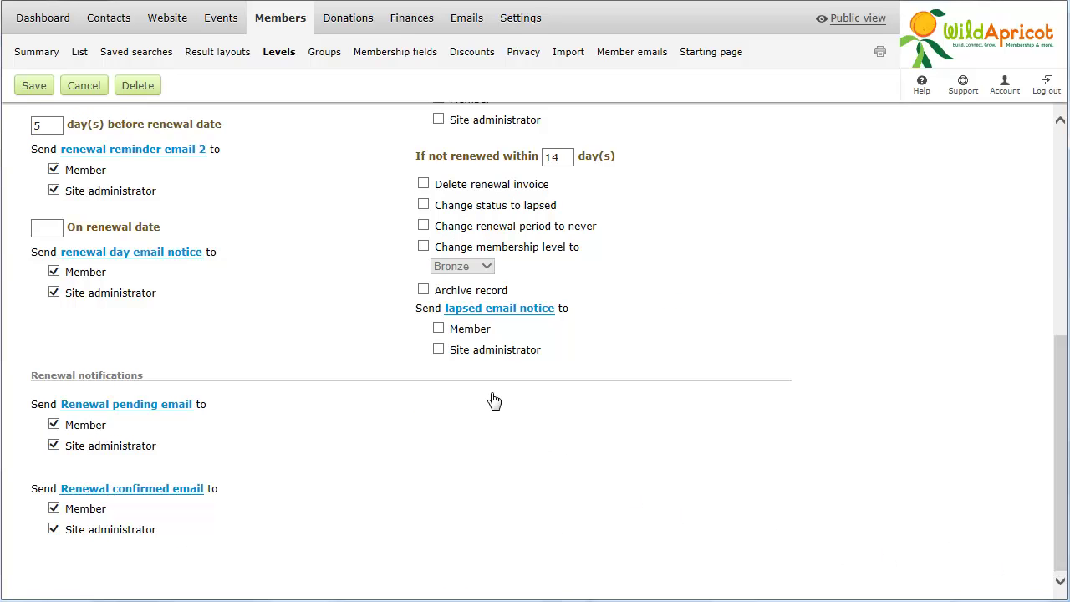
After 14 days mark lapsed, renewal never, archive record, and email the member a lapsed notice.
left_click(423, 185)
left_click(424, 185)
left_click(423, 206)
left_click(424, 227)
left_click(422, 291)
left_click(439, 330)
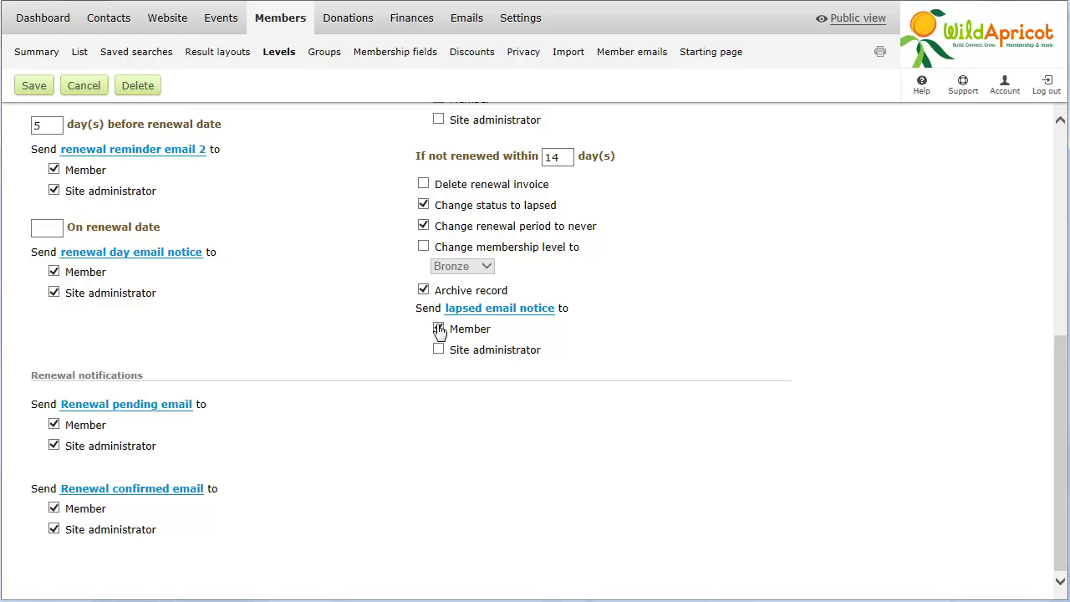